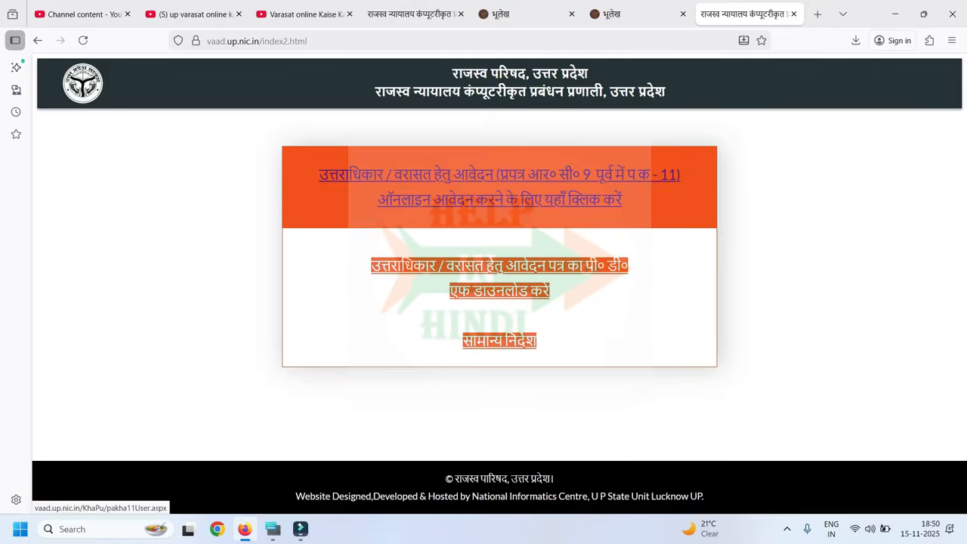
Step: Open the online उत्तराधिकार / वरासत application page and start a new application entry
click(499, 186)
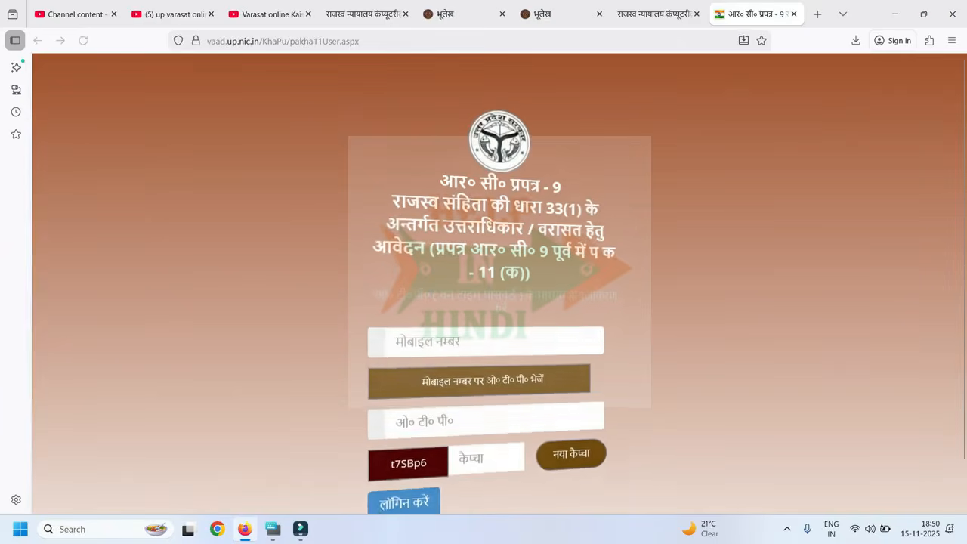
scroll(498, 283, down, 1)
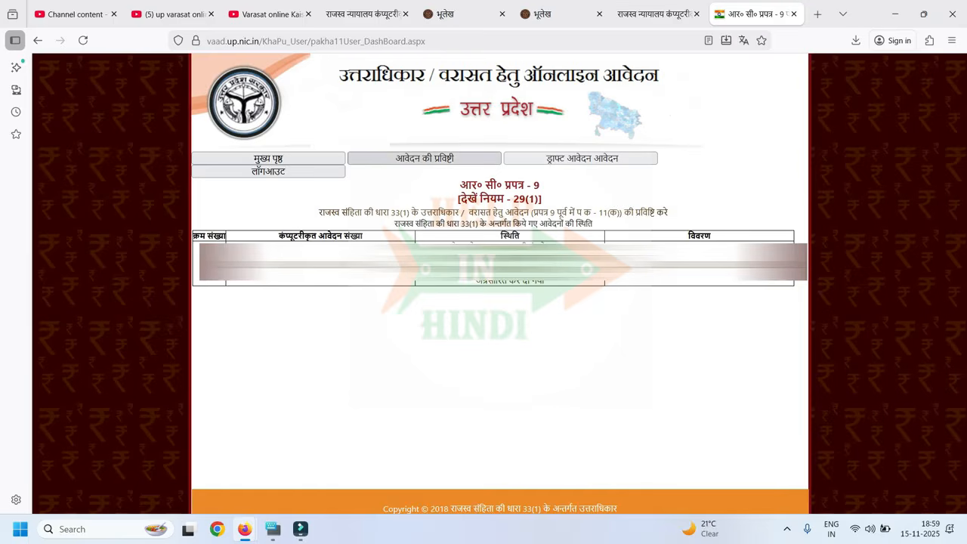
click(424, 158)
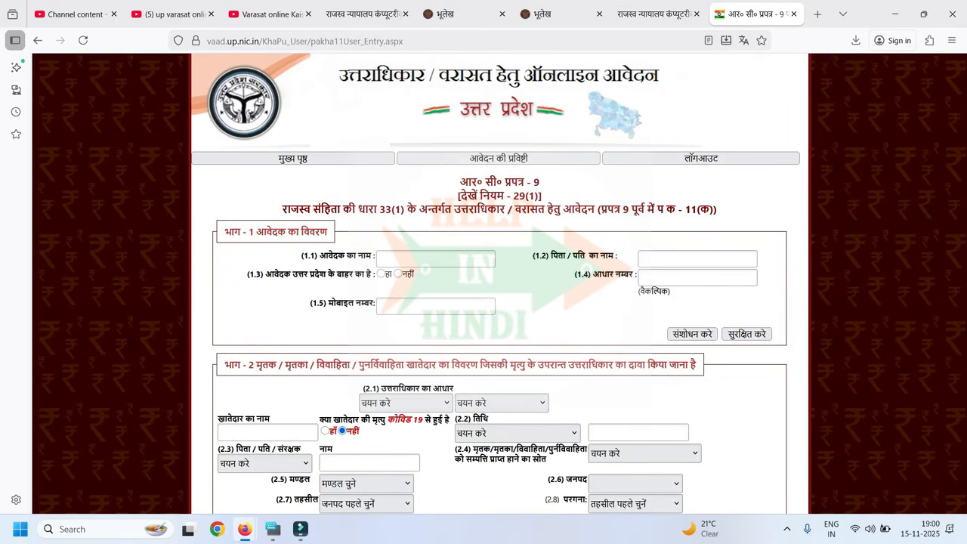
Step: Look through all four parts of the inheritance application form, from the applicant details to the heirs section
scroll(498, 284, down, 10)
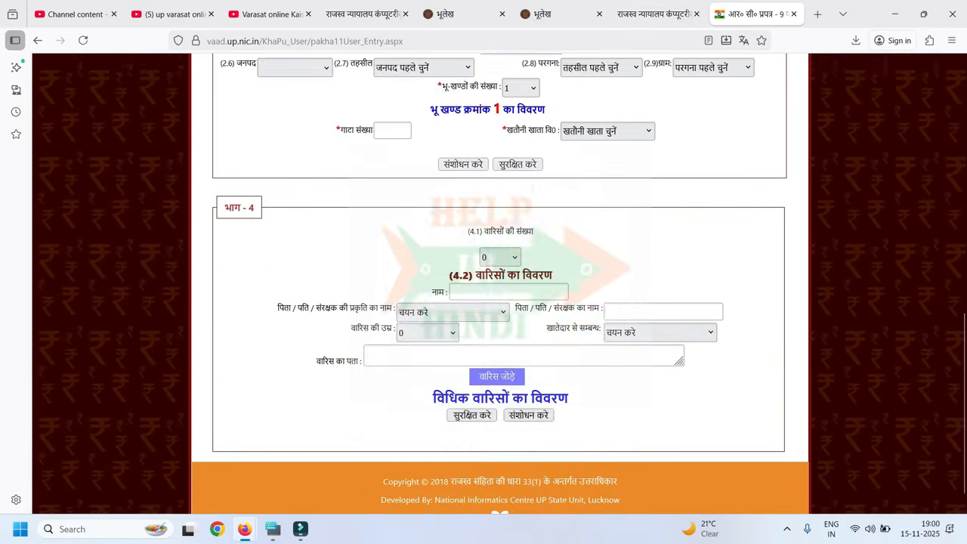
scroll(499, 283, up, 8)
scroll(499, 284, up, 3)
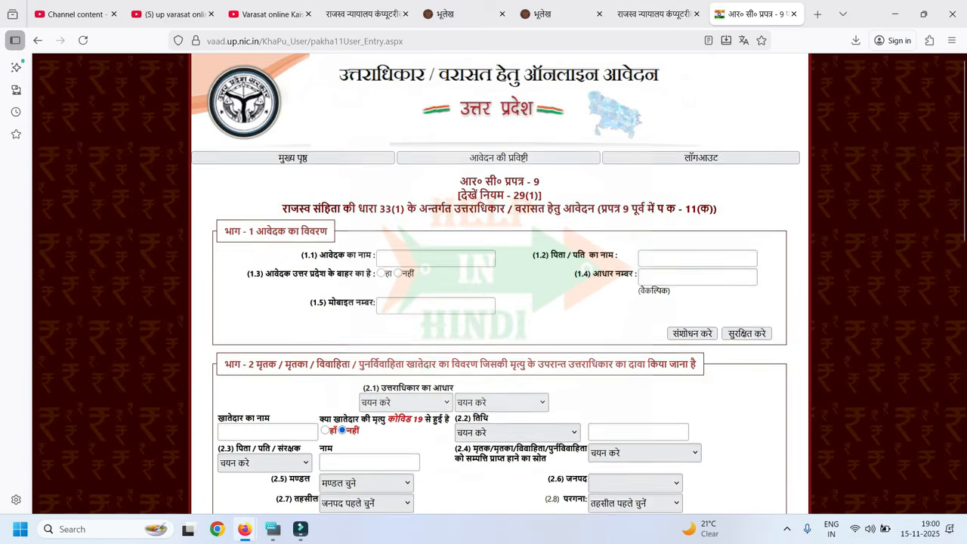
scroll(498, 283, down, 2)
scroll(498, 283, down, 1)
scroll(498, 283, down, 3)
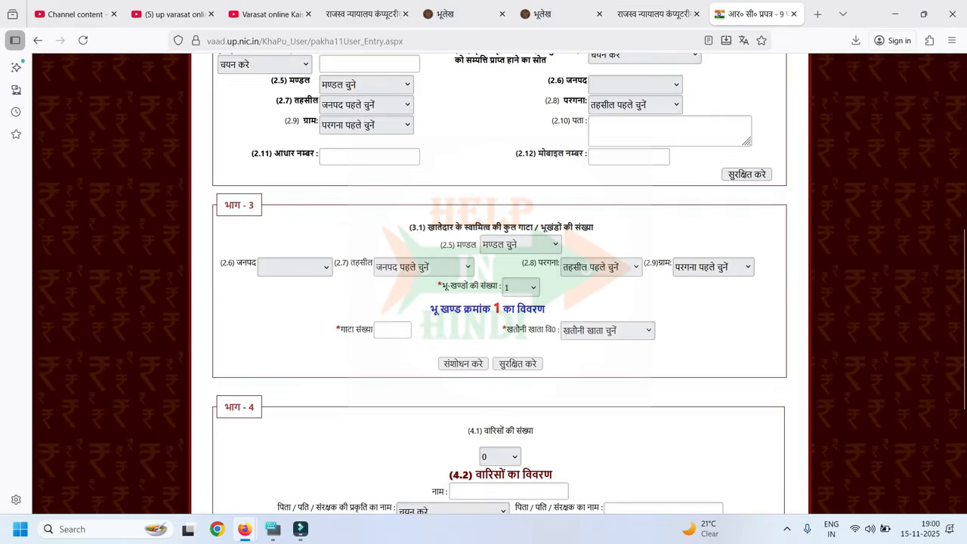
scroll(731, 175, down, 3)
scroll(509, 262, down, 1)
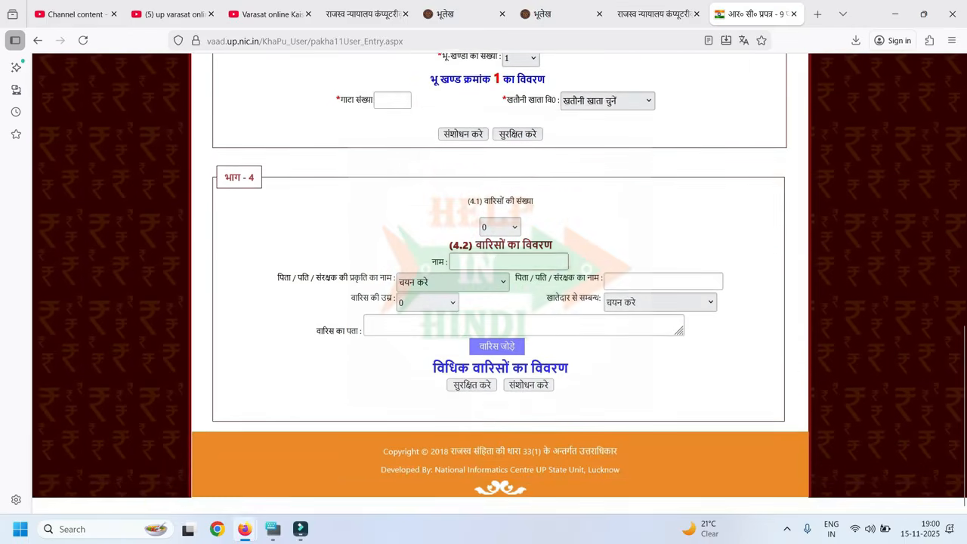
scroll(509, 262, up, 9)
scroll(498, 283, up, 1)
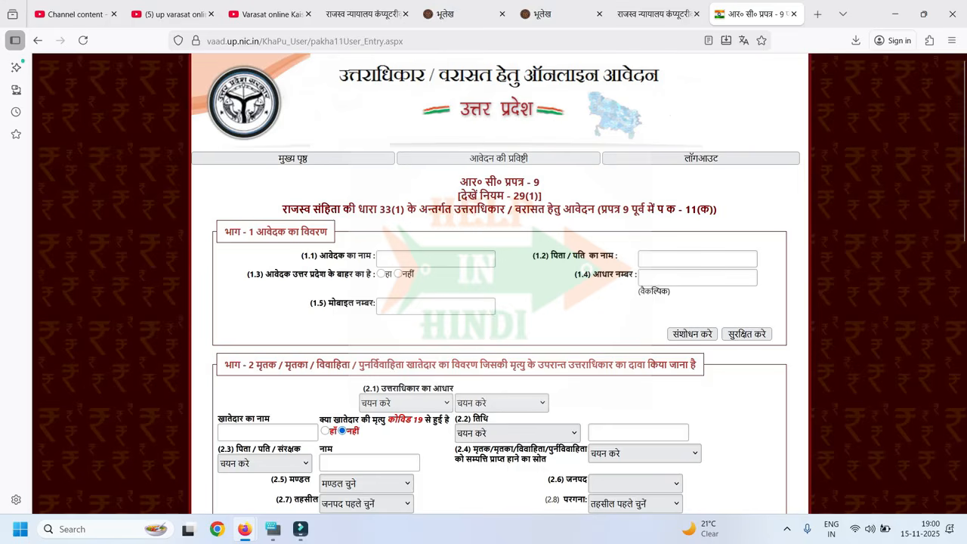
Step: In part 1, set the applicant's मण्डल to कानपुर and जनपद to कानपुर देहात
click(487, 259)
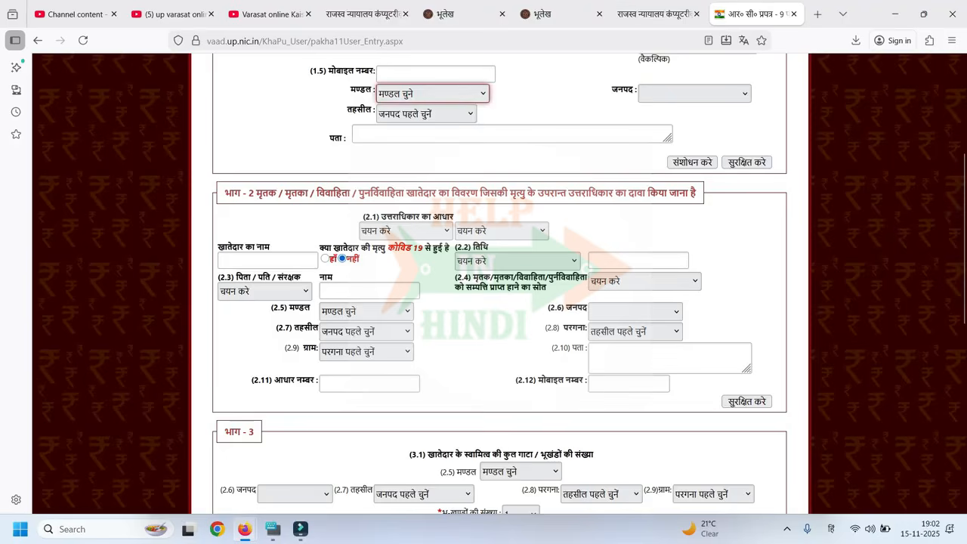
click(433, 93)
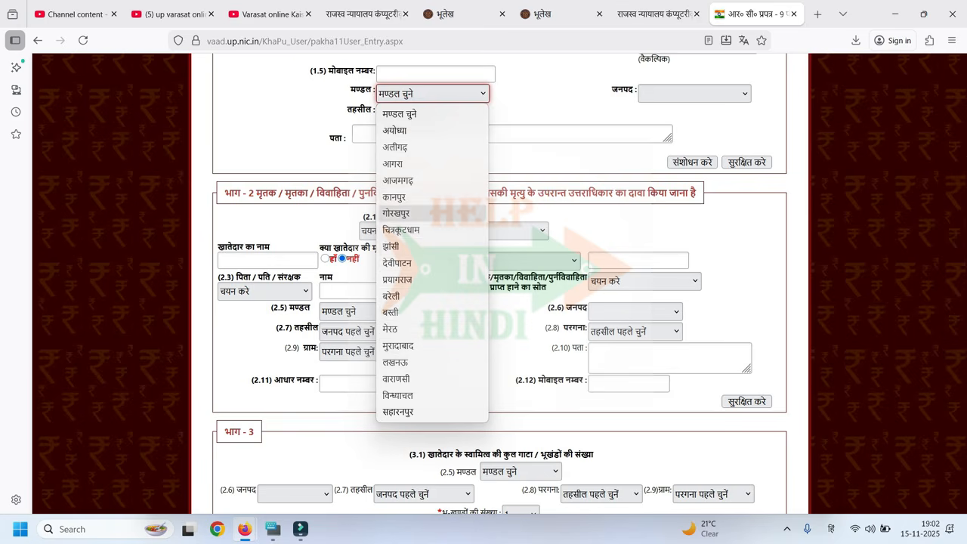
click(393, 196)
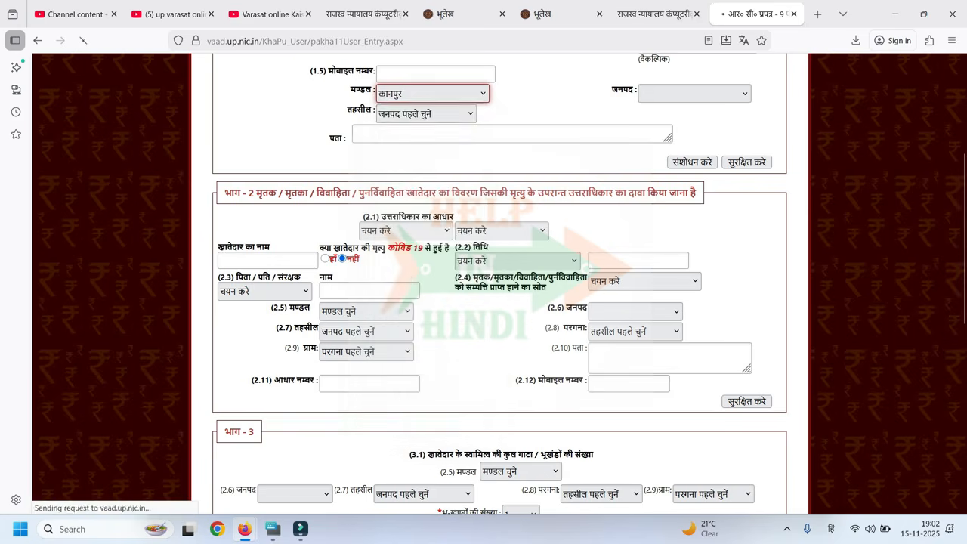
key(Tab)
click(694, 95)
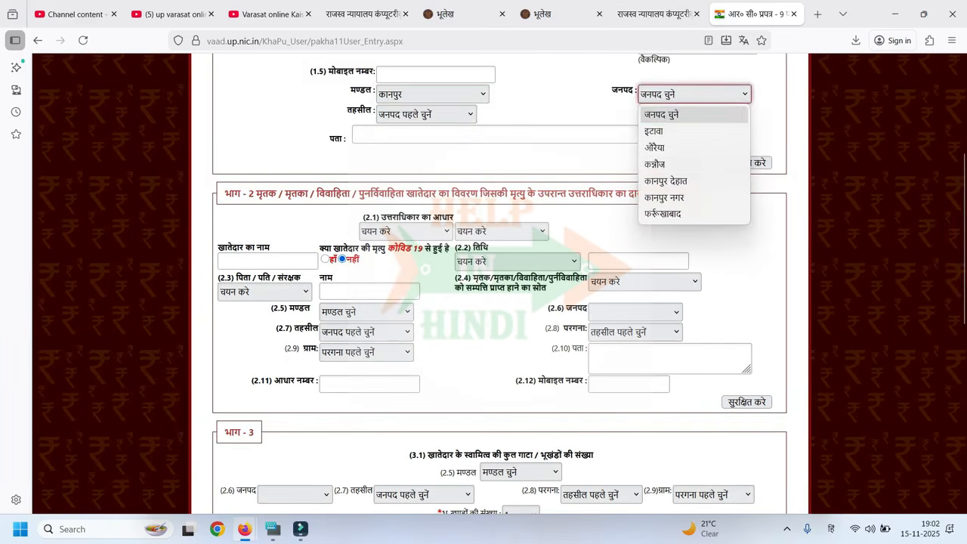
key(Return)
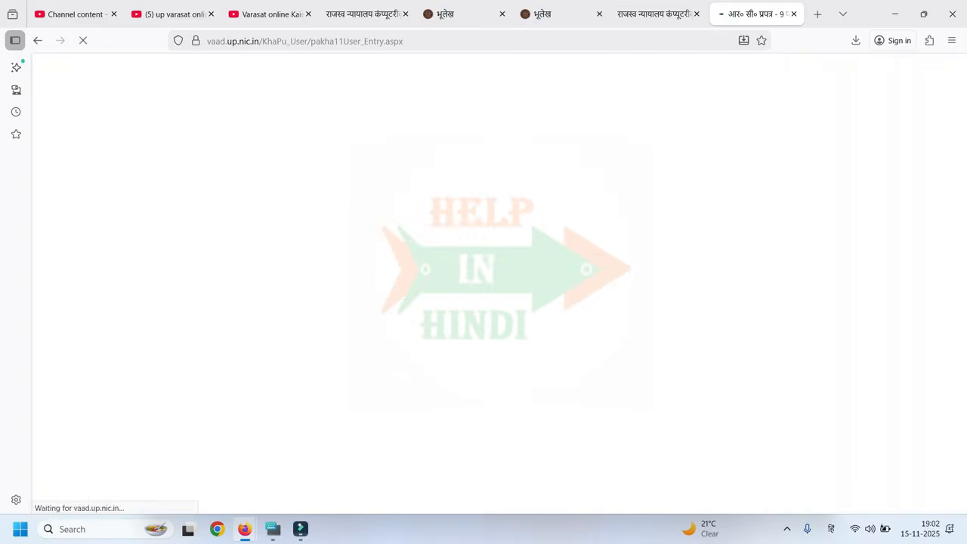
Step: Set the applicant's तहसील to सिकन्दरा and activate the पता field for the address
key(alt+Down)
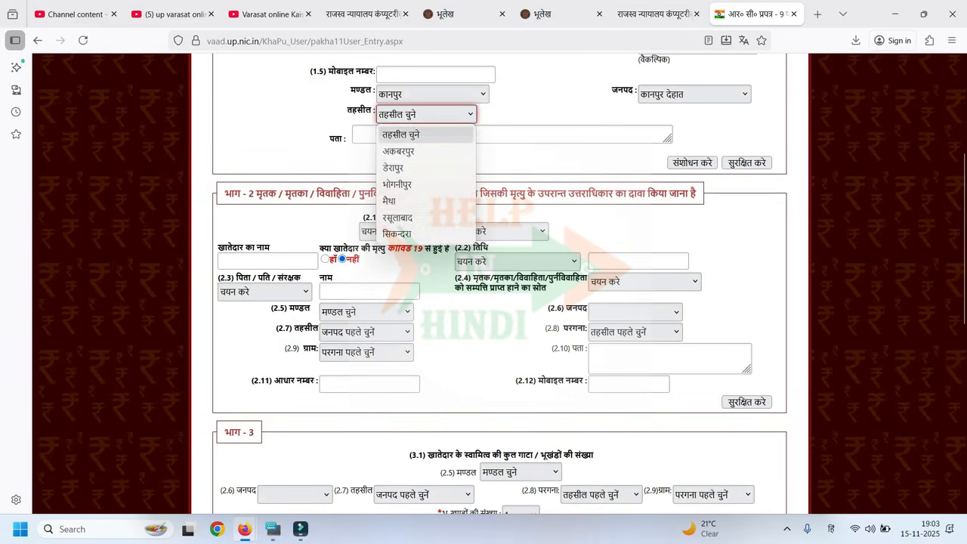
key(Down)
key(Down)
key(Down)
key(Down)
key(Down)
key(Down)
key(Return)
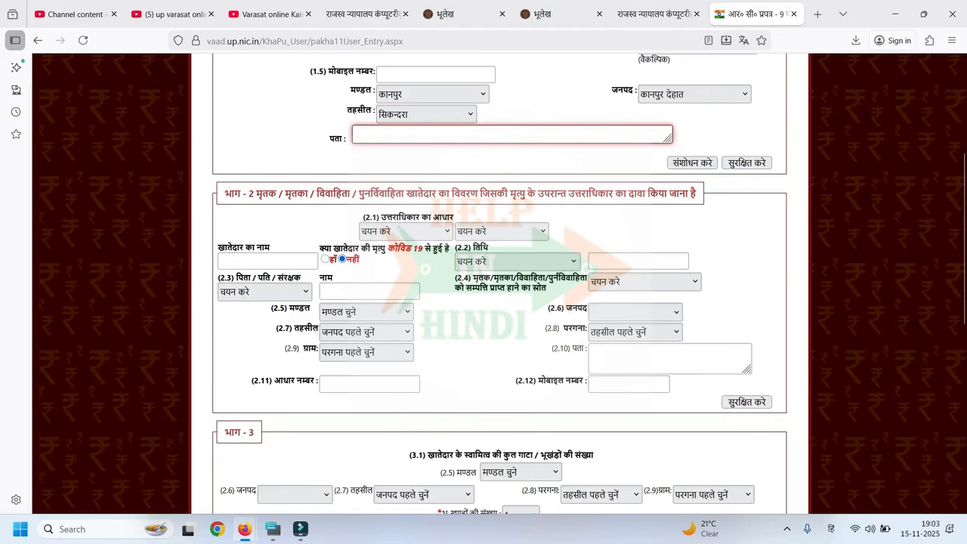
key(Tab)
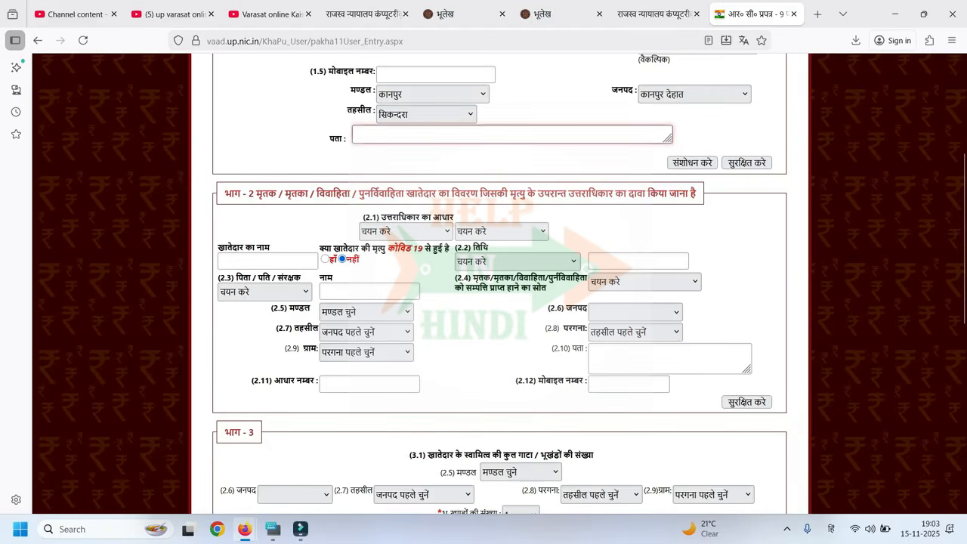
click(512, 134)
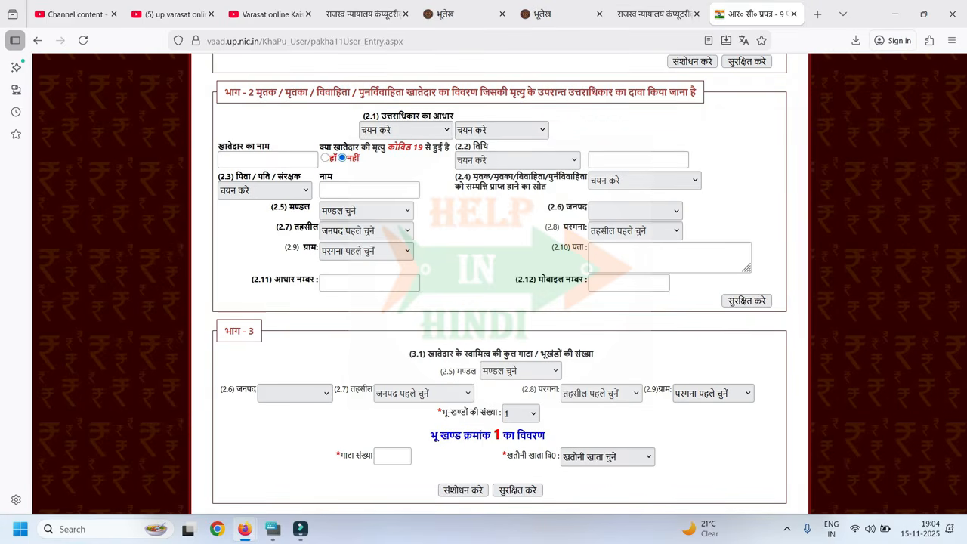
Step: In part 2, set the basis of inheritance (2.1) to पुरुष खातेदार with the reason खातेदार की मृत्यु
click(405, 130)
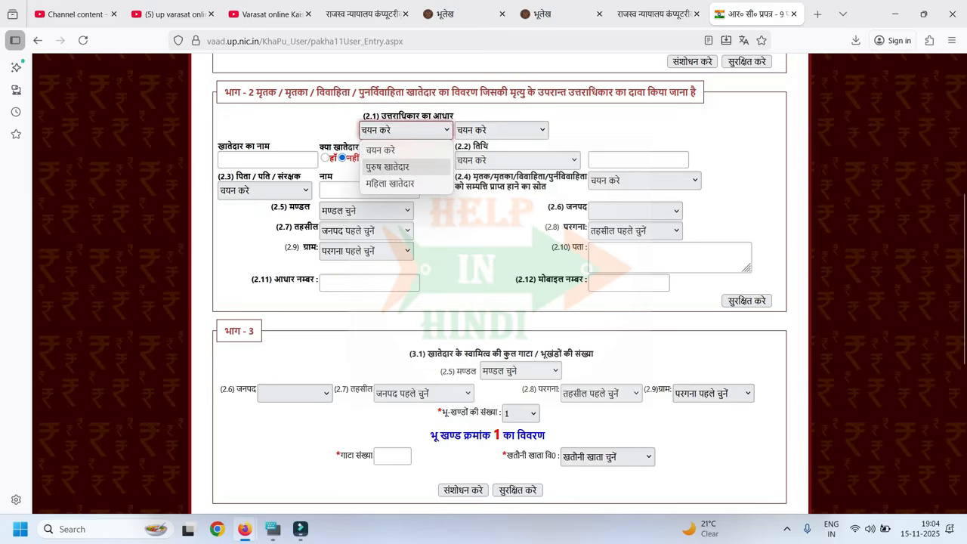
click(387, 166)
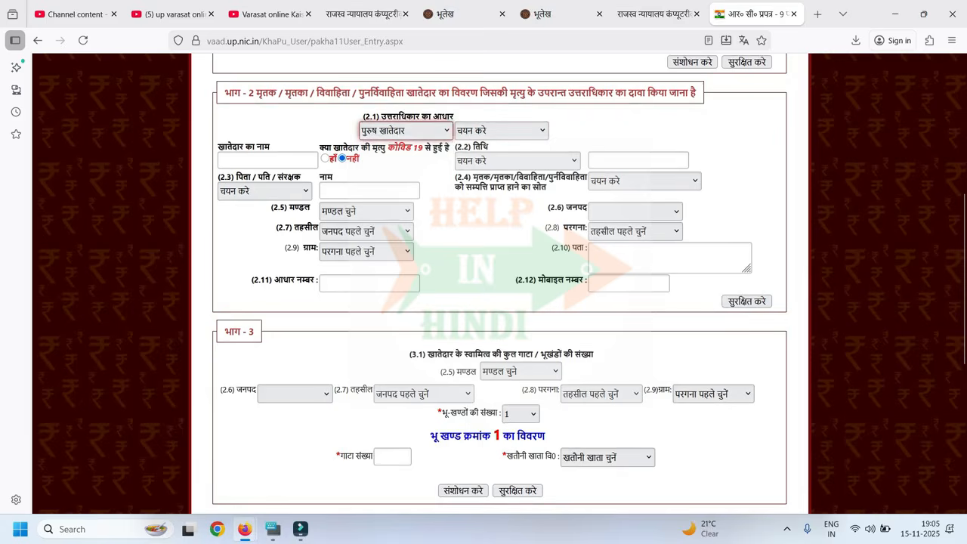
click(502, 130)
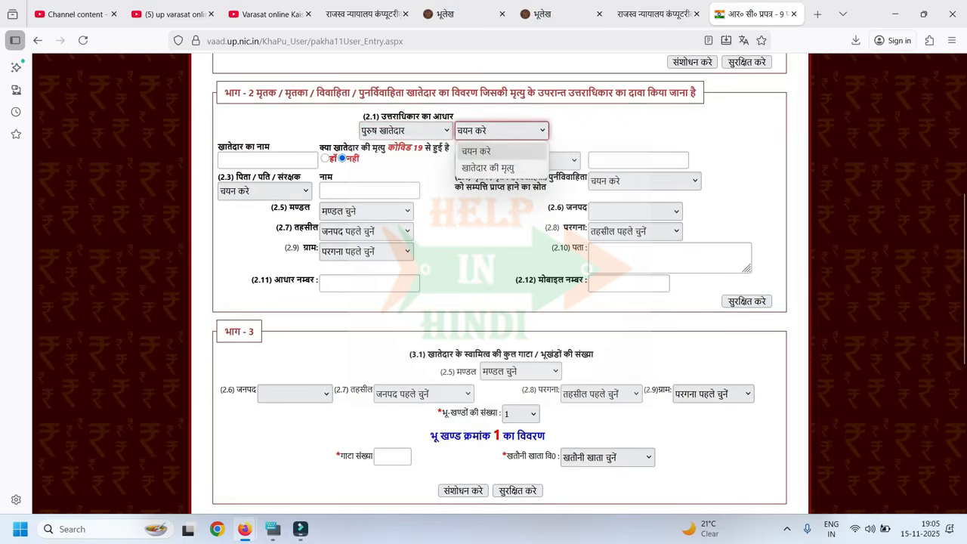
click(488, 168)
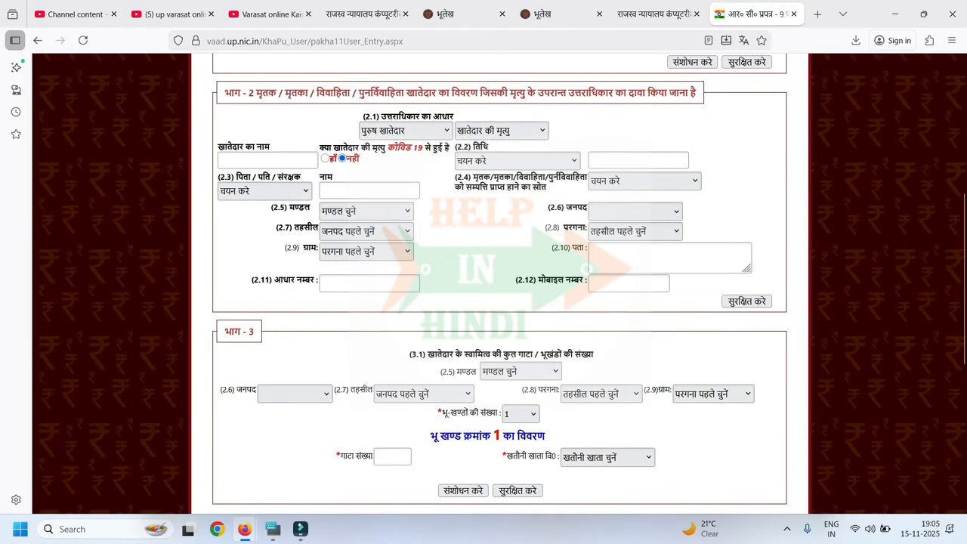
Step: Set the date type in 2.2 to खातेदार की मृत्यु की तिथि and open the calendar for its date
click(268, 160)
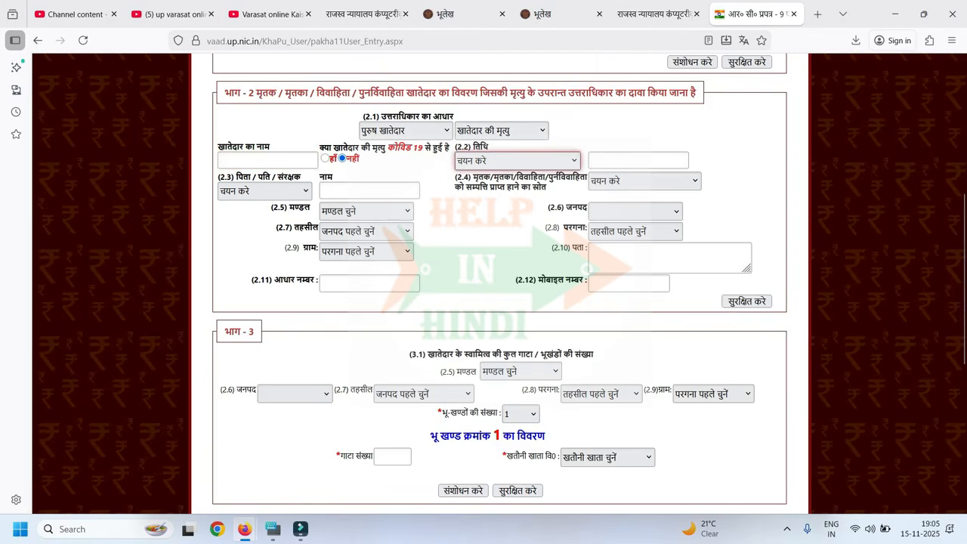
click(518, 161)
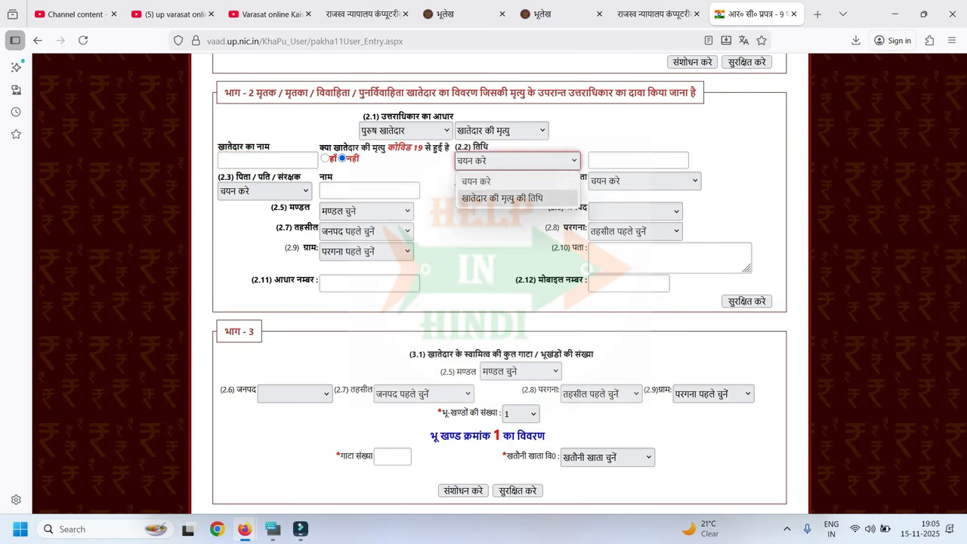
click(501, 198)
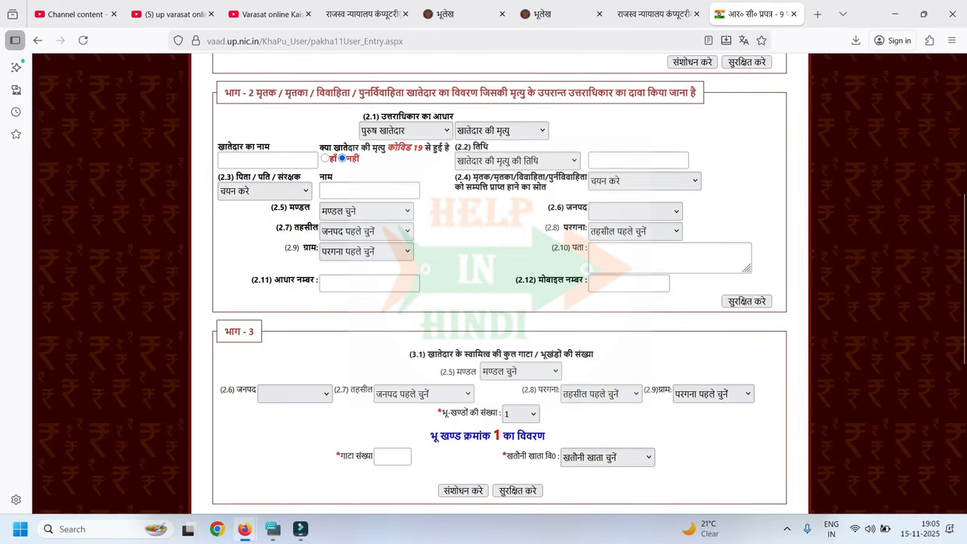
click(639, 160)
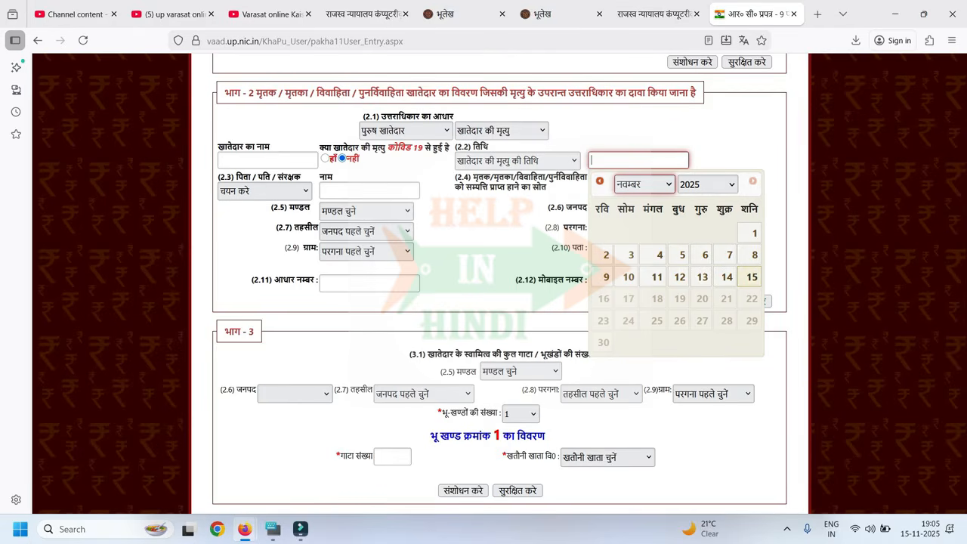
Step: Choose पिता का नाम in 2.3 with the father's name, and set the property source in 2.4 to उत्तराधिकार से
scroll(498, 284, down, 3)
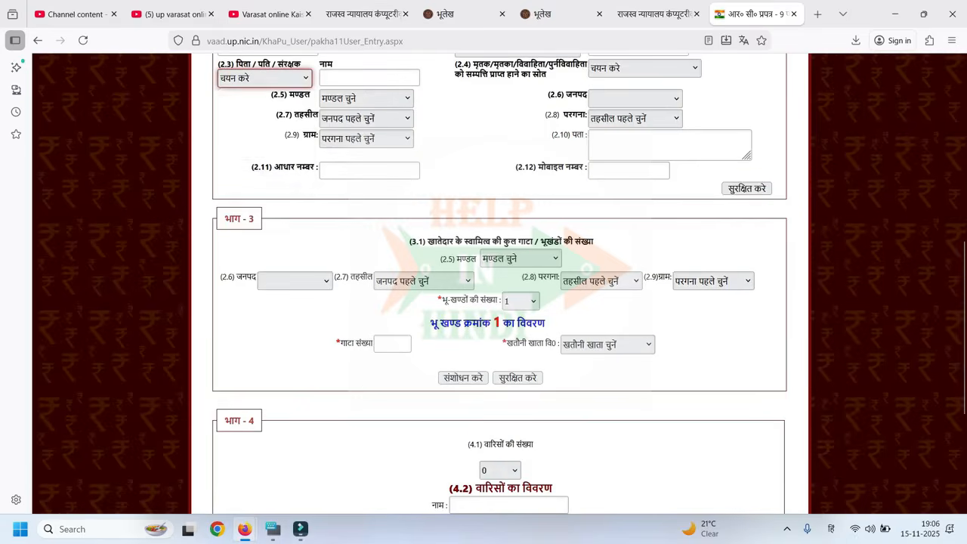
click(264, 77)
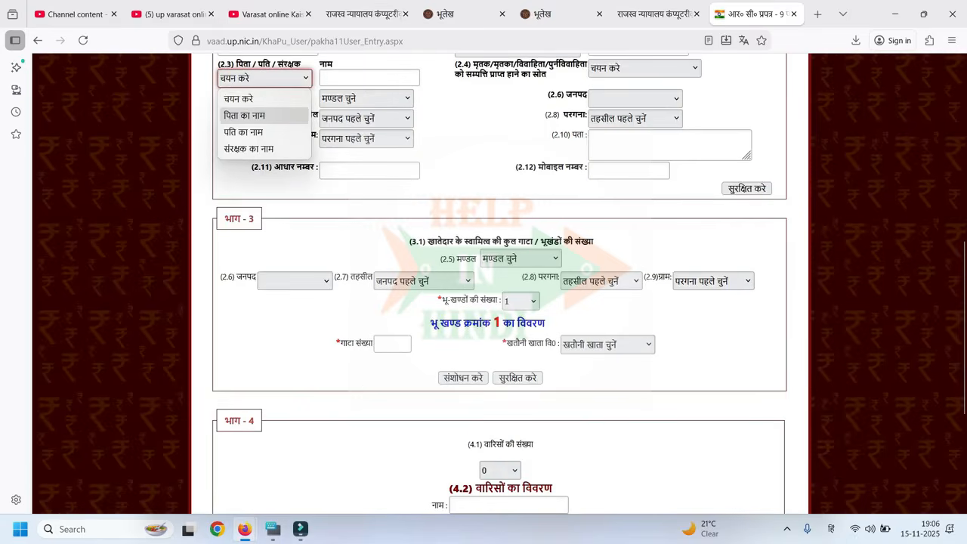
click(244, 115)
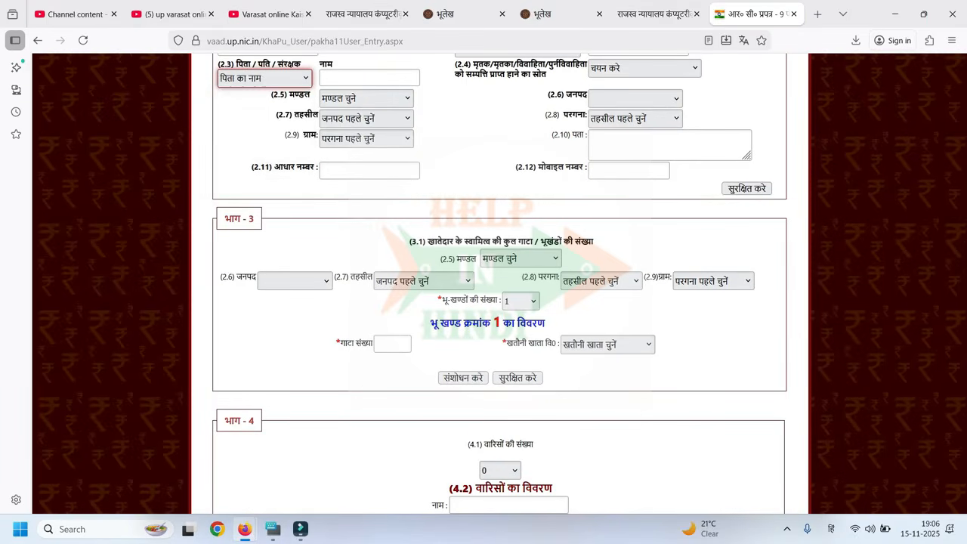
click(368, 77)
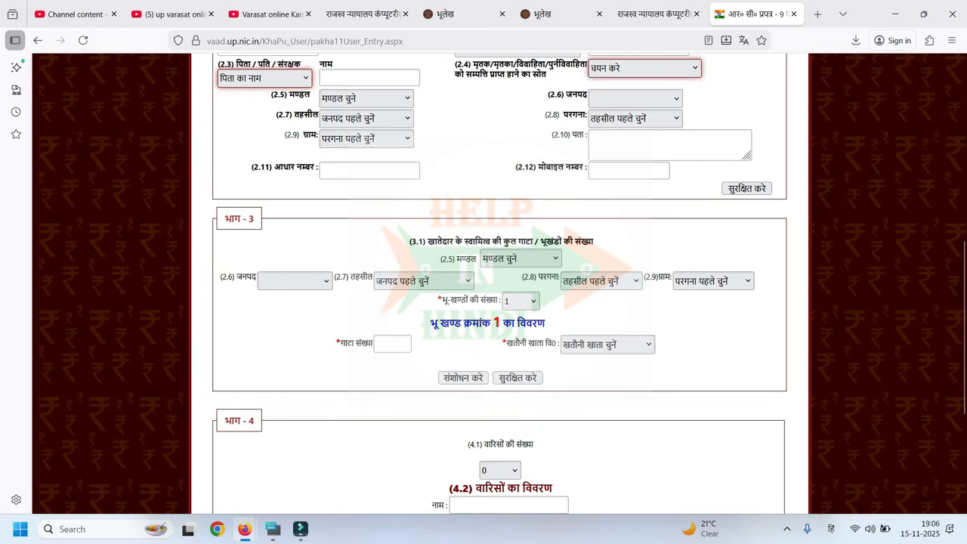
click(644, 68)
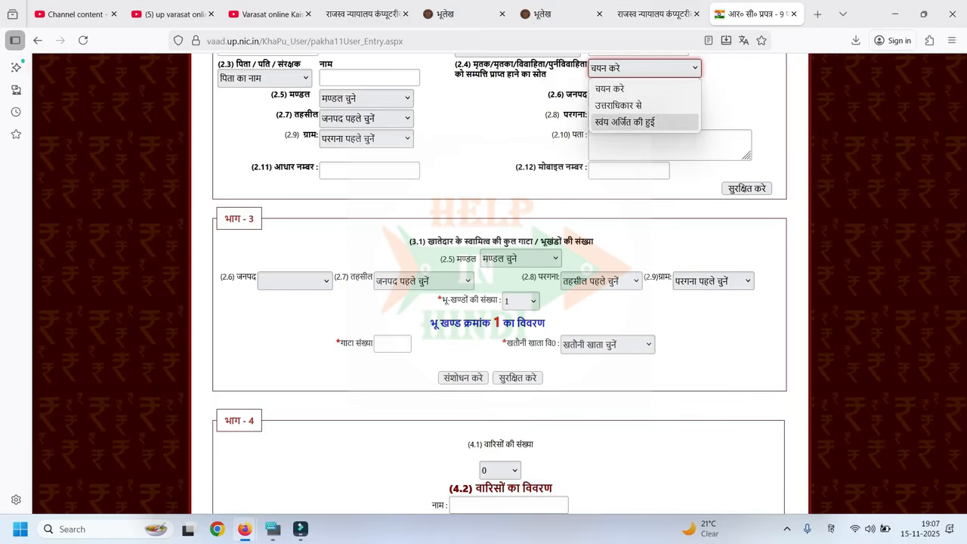
click(619, 106)
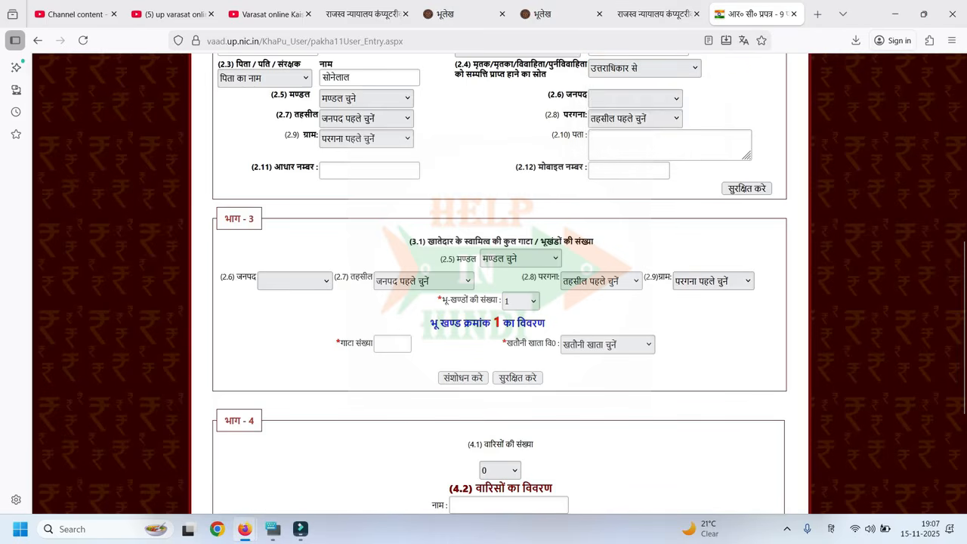
Step: Pass through fields 2.5 to 2.12 of part 2 without entering values and save the part
click(367, 98)
key(Tab)
key(Tab)
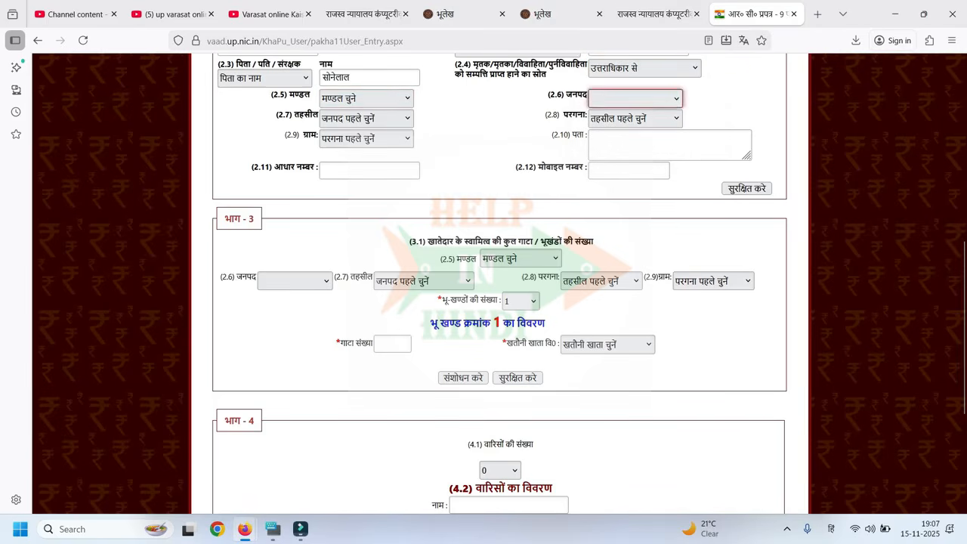
key(Tab)
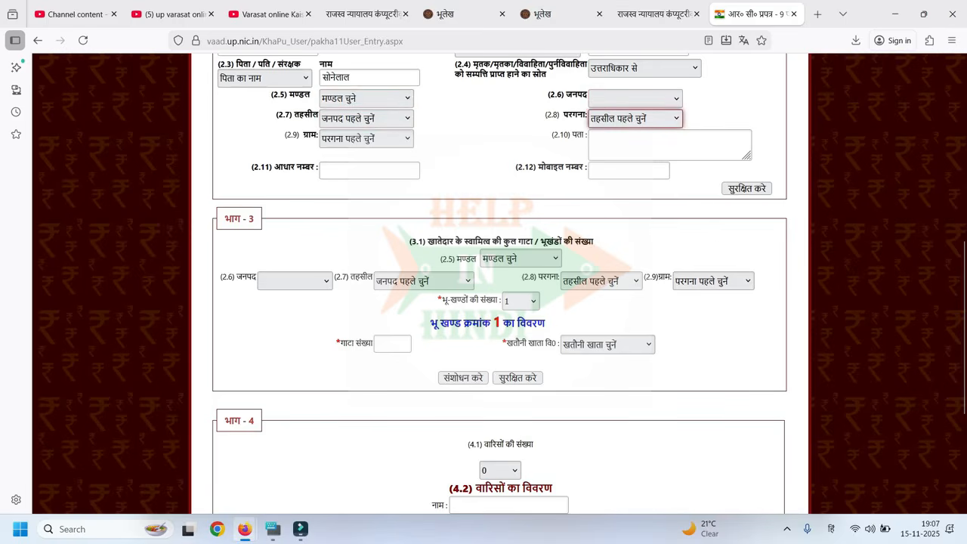
key(Tab)
key(Tab)
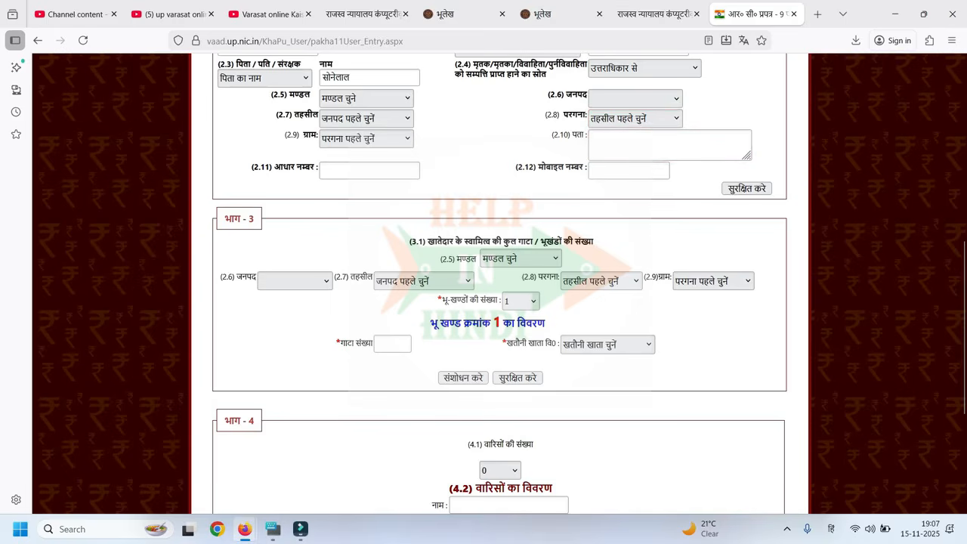
key(Tab)
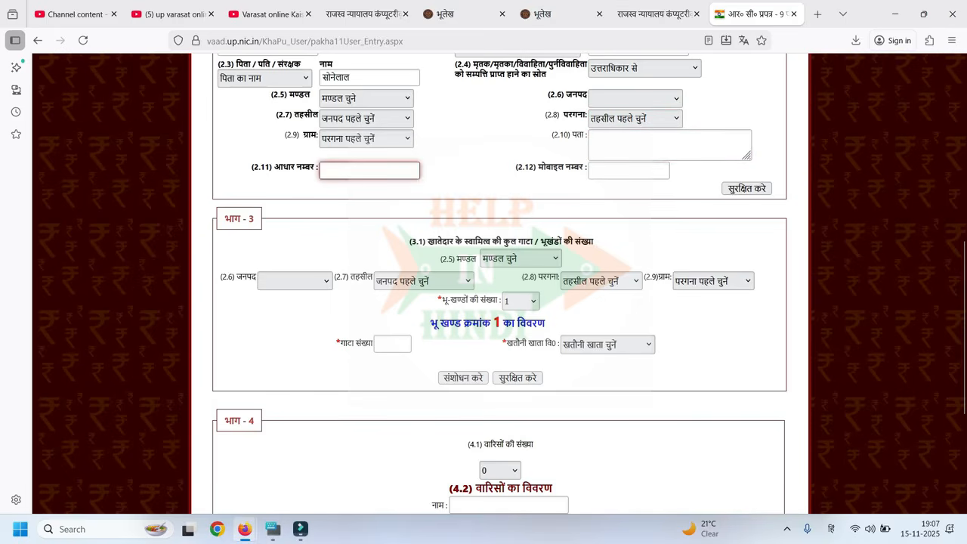
key(Tab)
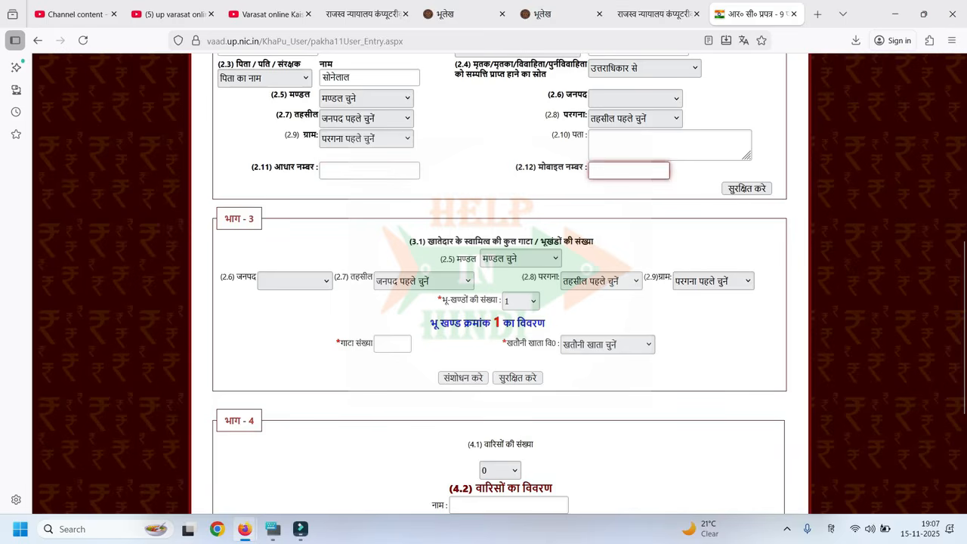
key(Tab)
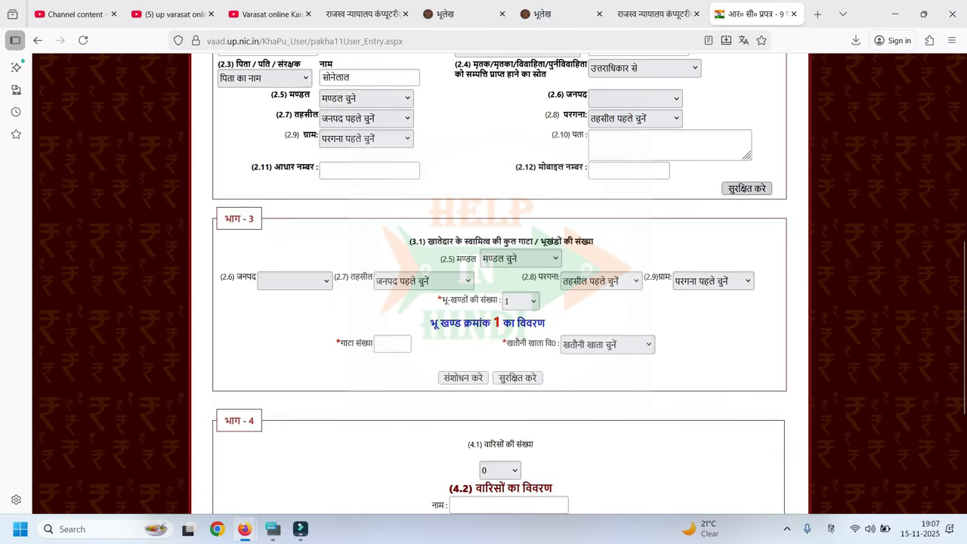
key(shift+Tab)
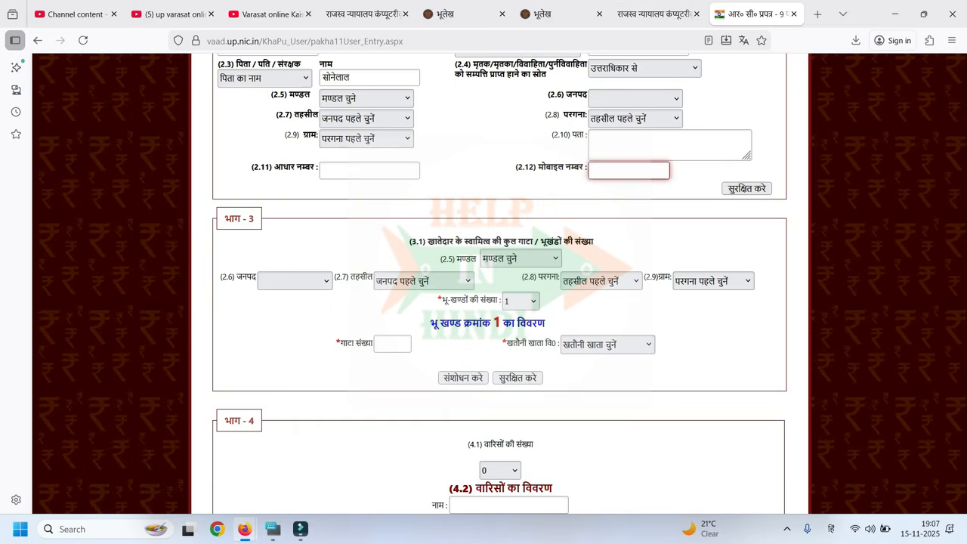
key(Tab)
key(Return)
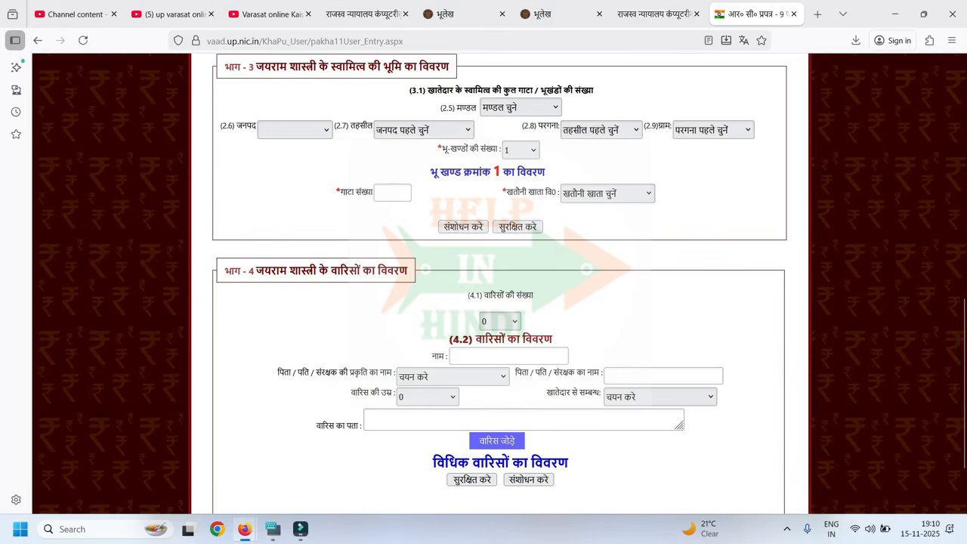
Step: In part 3, set the land's मण्डल to कानपुर, जनपद to कानपुर देहात and तहसील to सिकन्दरा
click(520, 107)
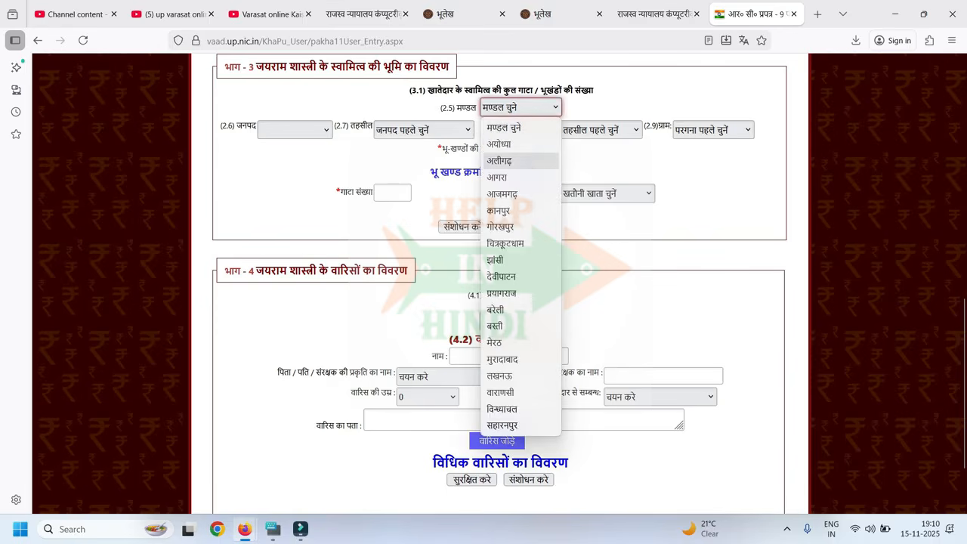
click(499, 210)
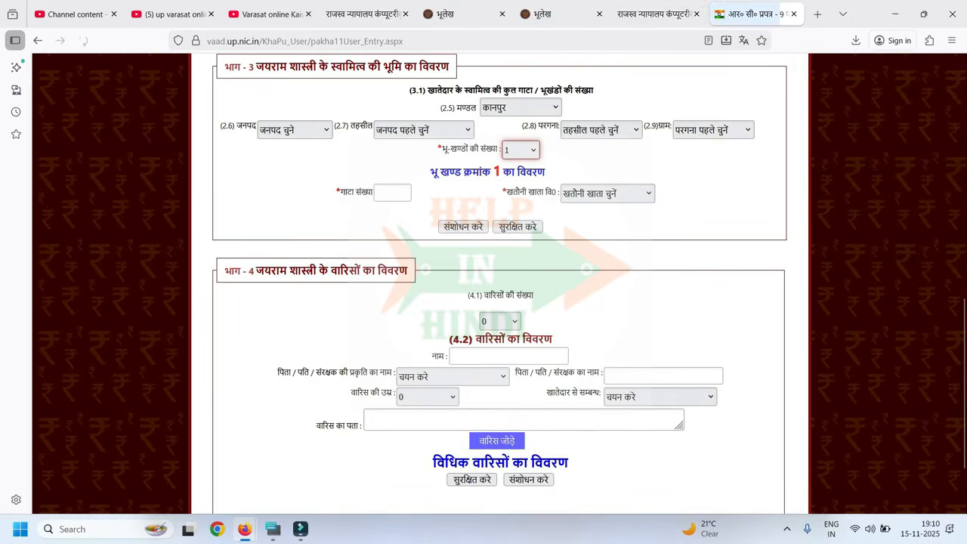
click(295, 129)
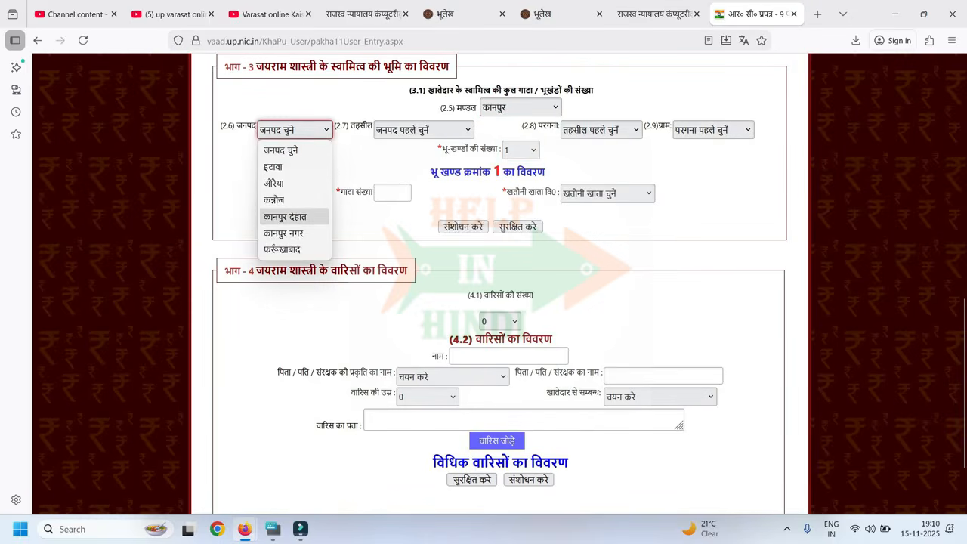
click(285, 216)
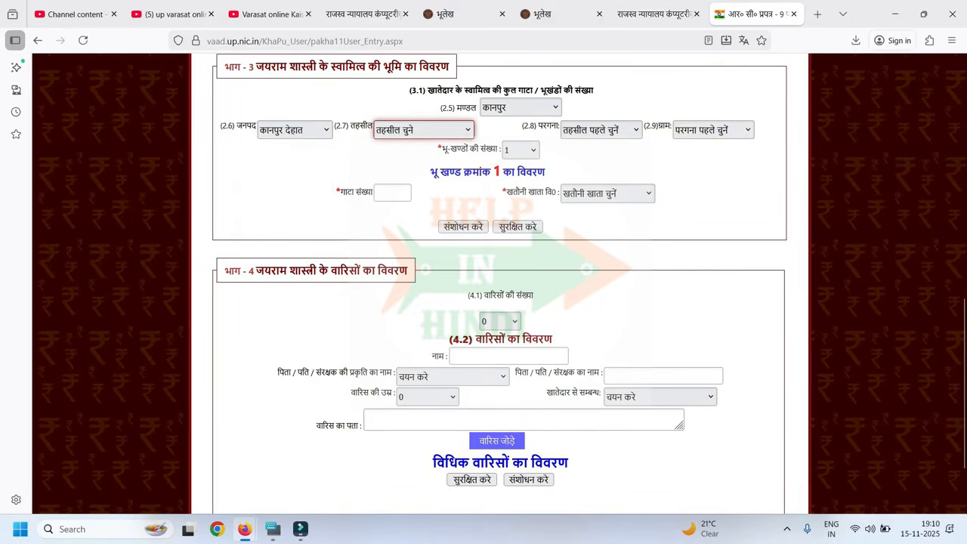
click(423, 129)
click(394, 249)
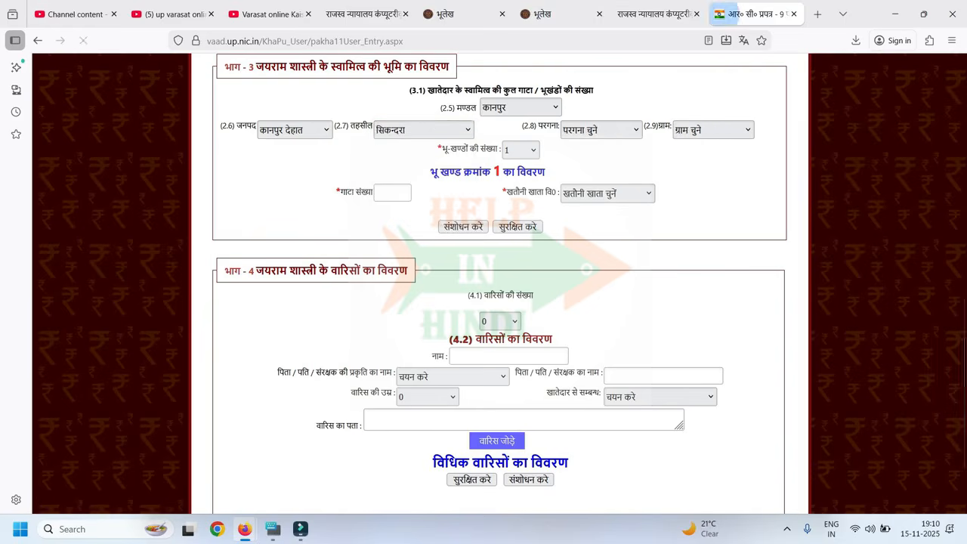
Step: Set the land's परगना to सिकन्दरा and its ग्राम to रीवा (149707)
click(600, 129)
click(597, 164)
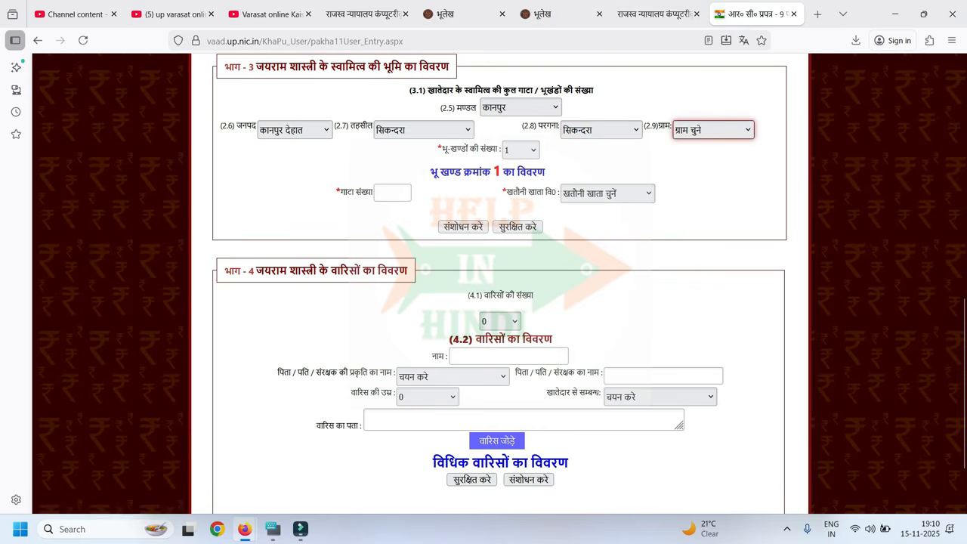
click(714, 129)
scroll(713, 232, down, 5)
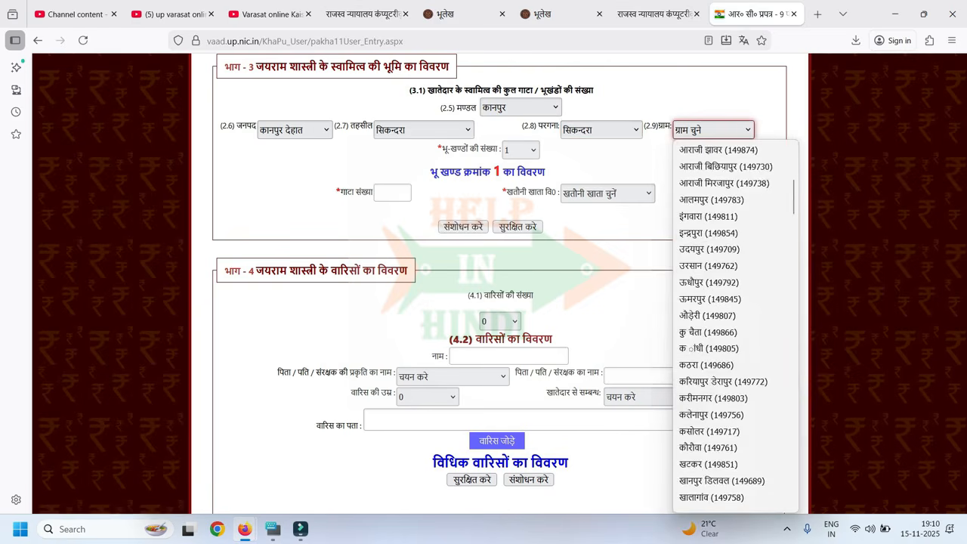
scroll(713, 233, down, 5)
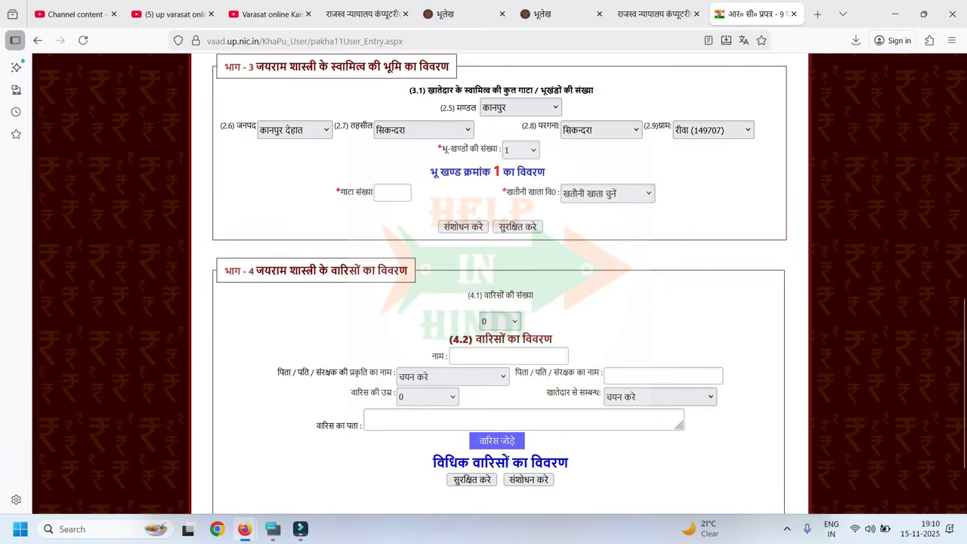
Step: Set भू-खण्डों की संख्या to 2, enter गाटा संख्या 691 for the first plot and open its खतौनी खाता choices
click(506, 149)
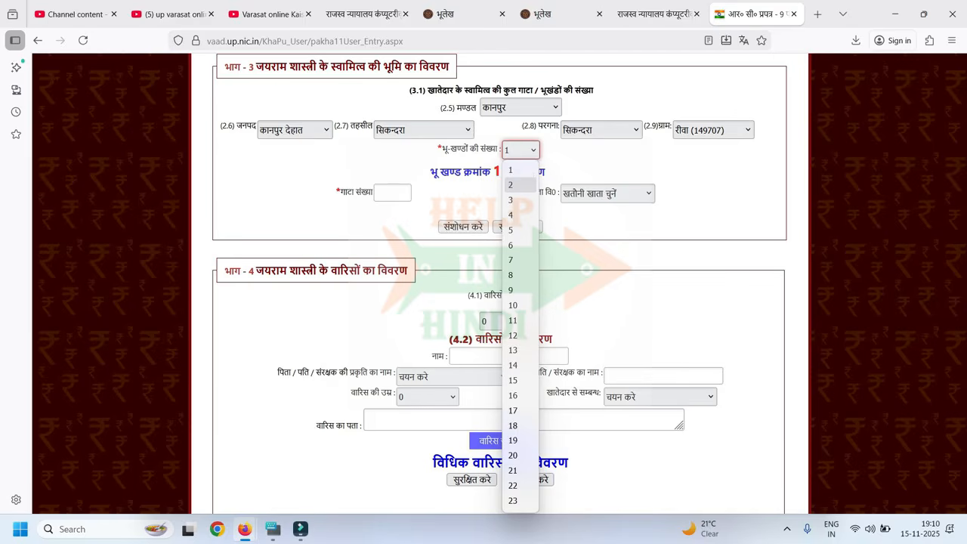
click(520, 185)
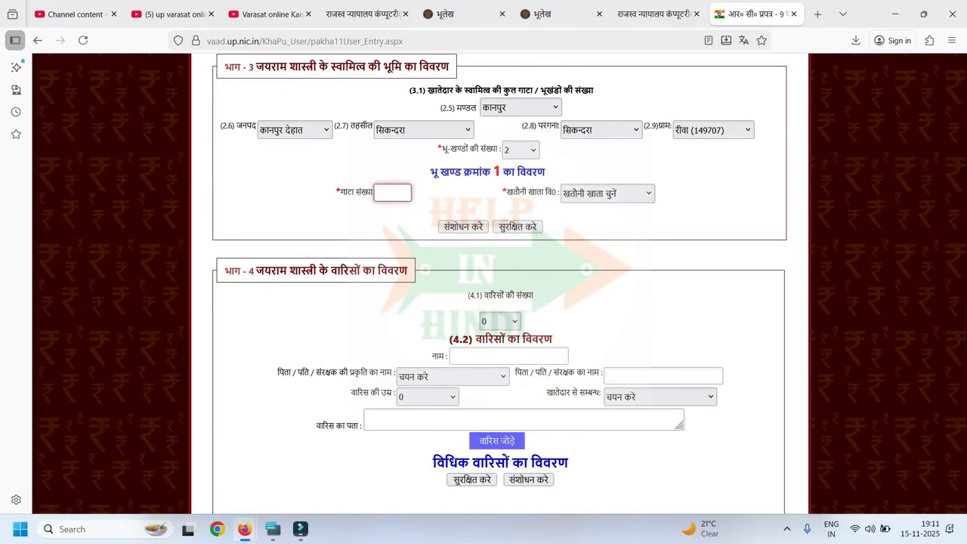
text(691)
key(Tab)
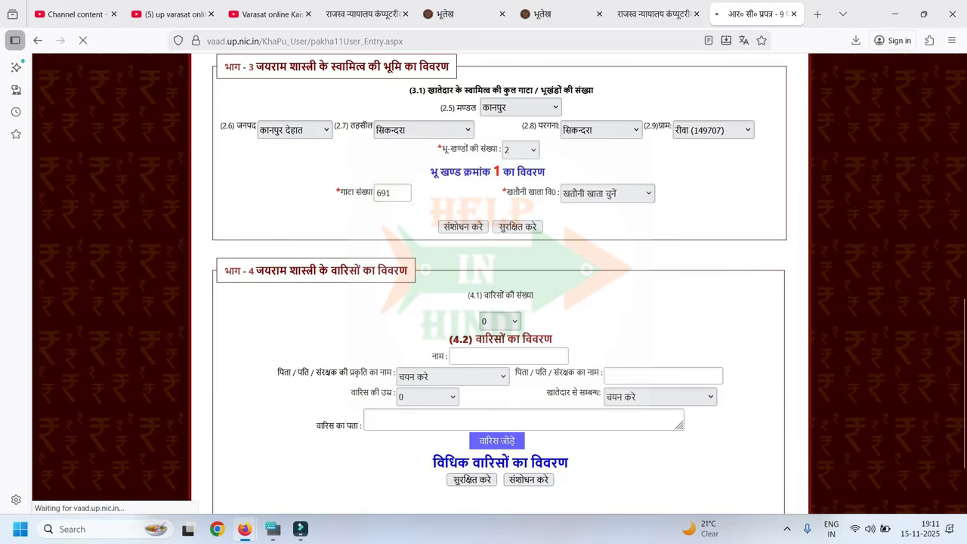
click(633, 194)
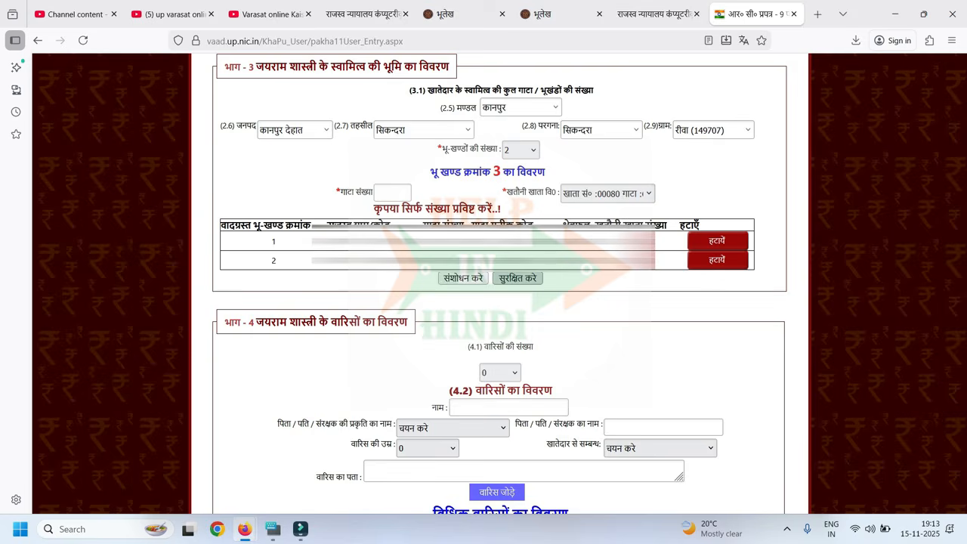
Step: In part 4, set the number of heirs (4.1) to 6
scroll(499, 302, down, 2)
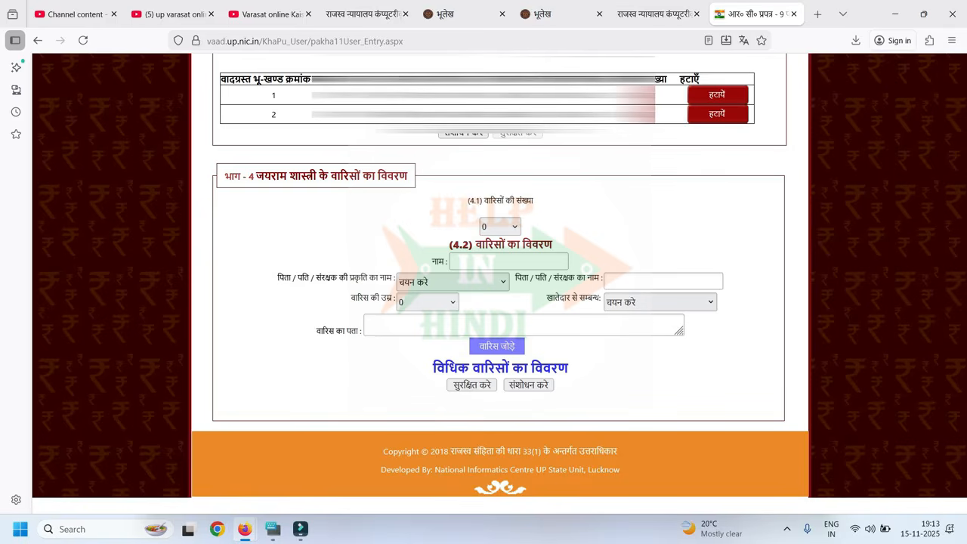
click(499, 226)
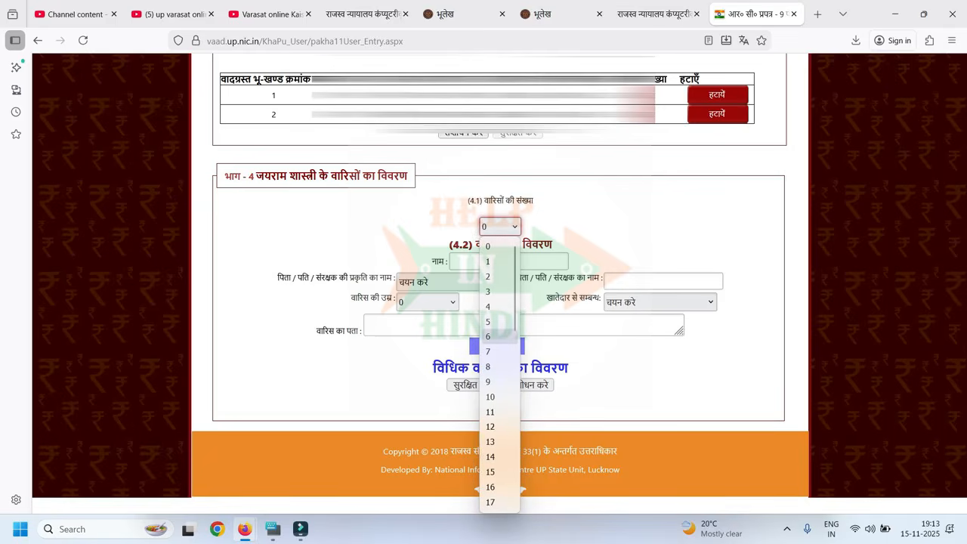
click(499, 336)
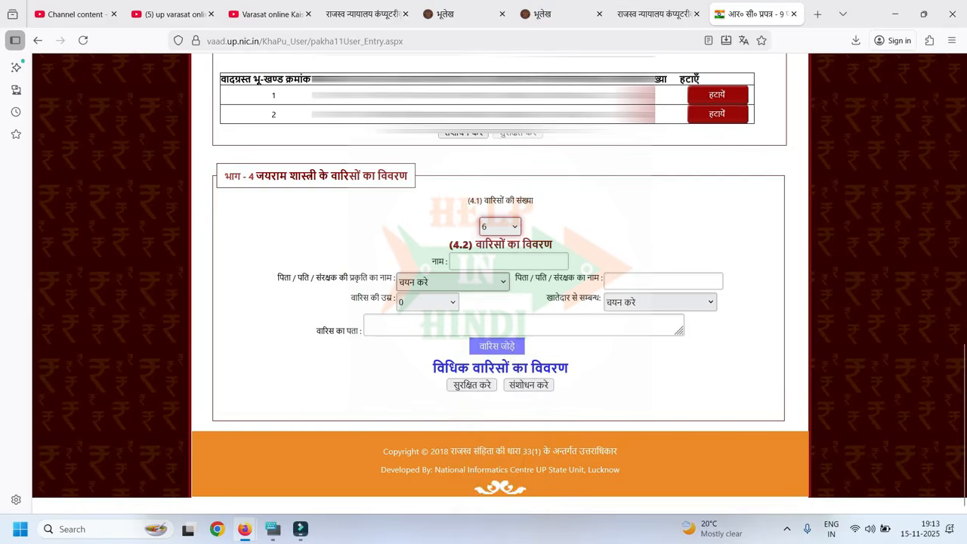
Step: Check the heir's name field in 4.2 and the options for the पिता / पति / संरक्षक type
click(502, 261)
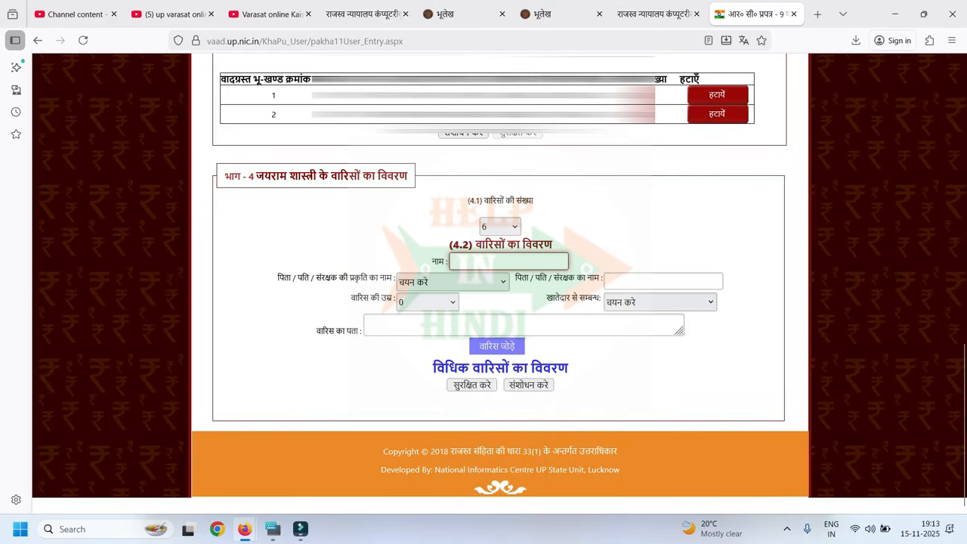
click(454, 282)
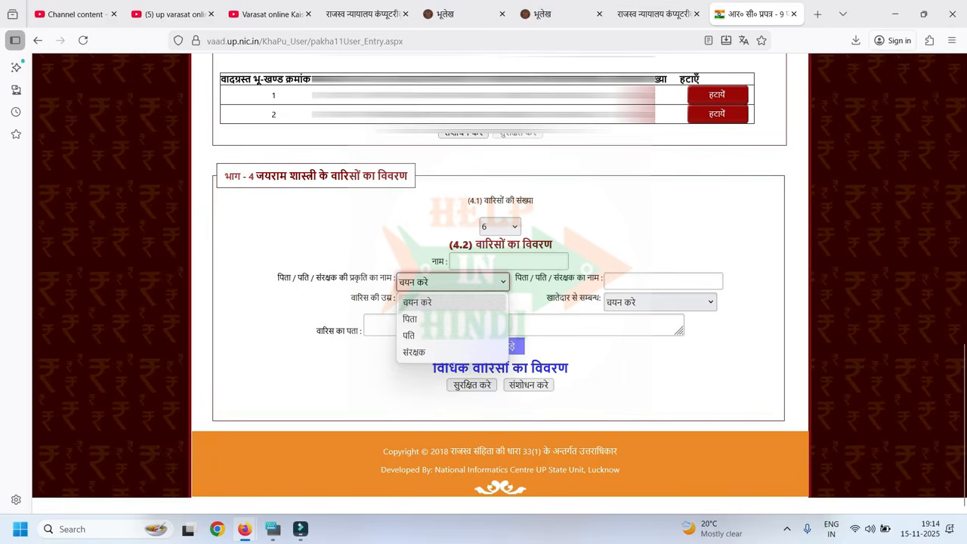
key(Escape)
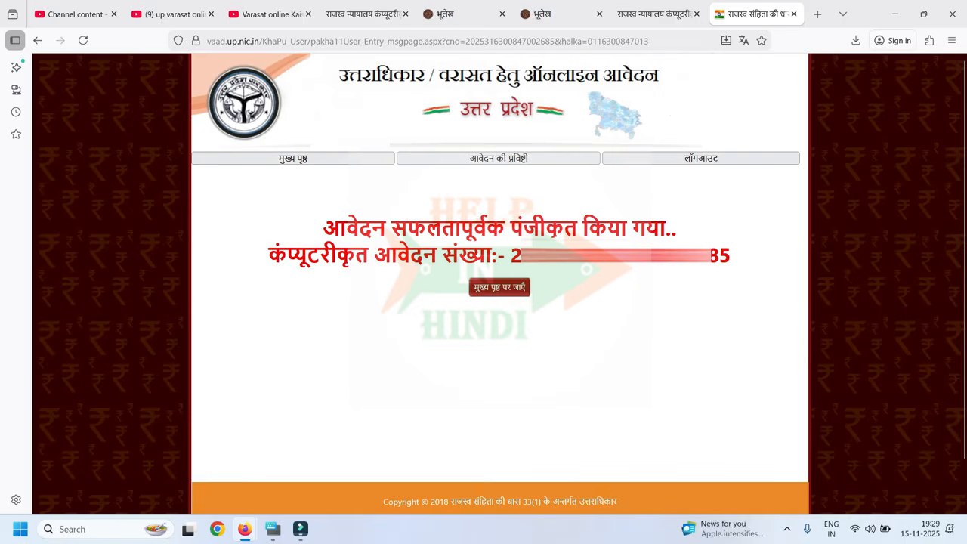
Step: Try to take a screenshot of the application's registration confirmation page
key(ctrl+shift+s)
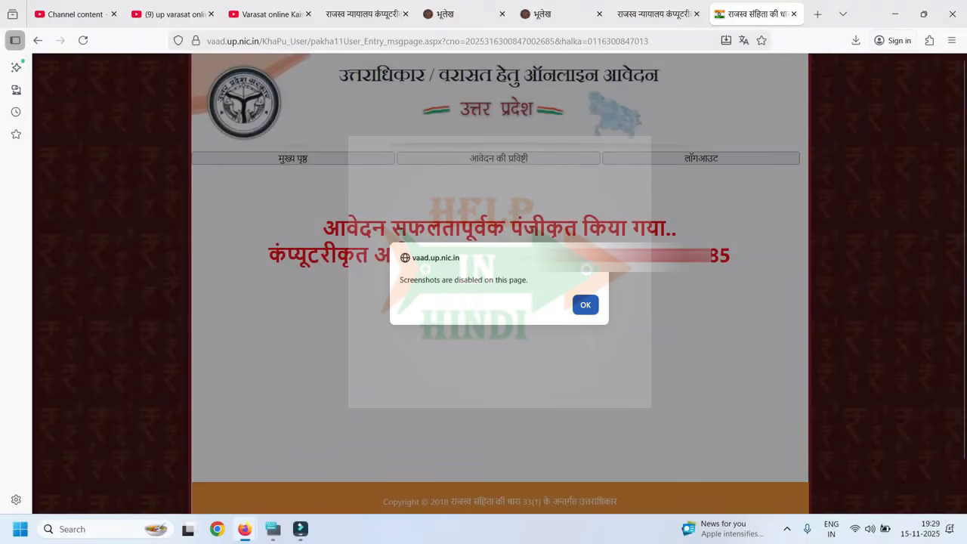
click(586, 305)
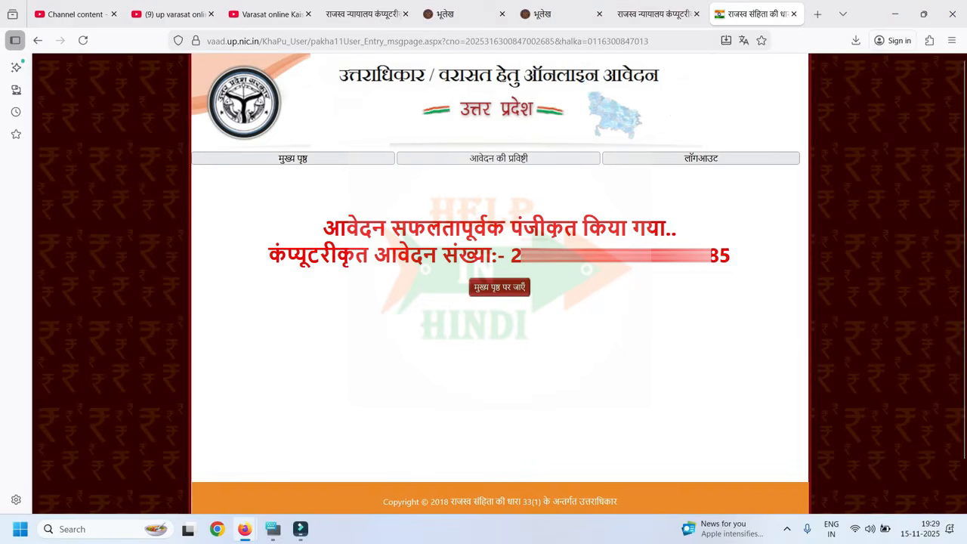
Step: Return to the मुख्य पृष्ठ and look through the printable copy of the registered application
click(258, 159)
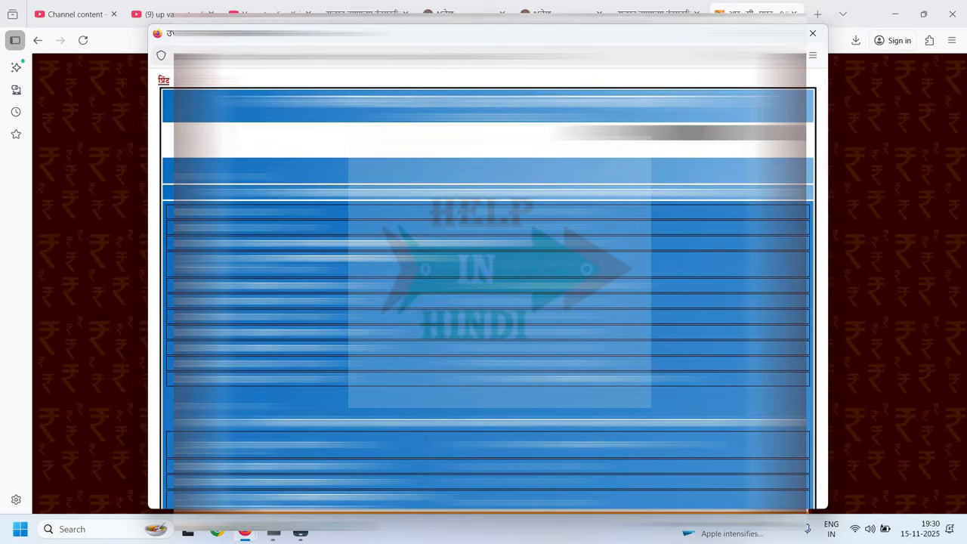
scroll(488, 287, down, 5)
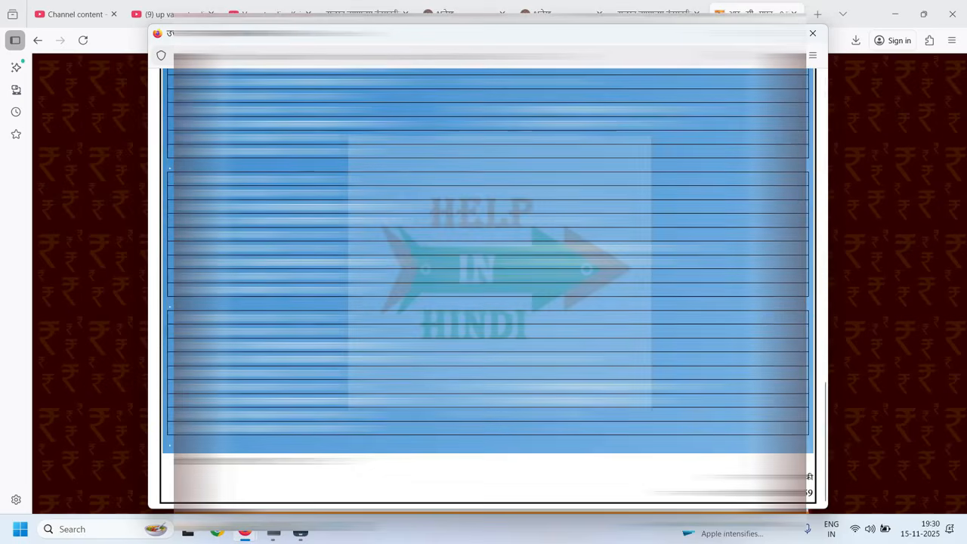